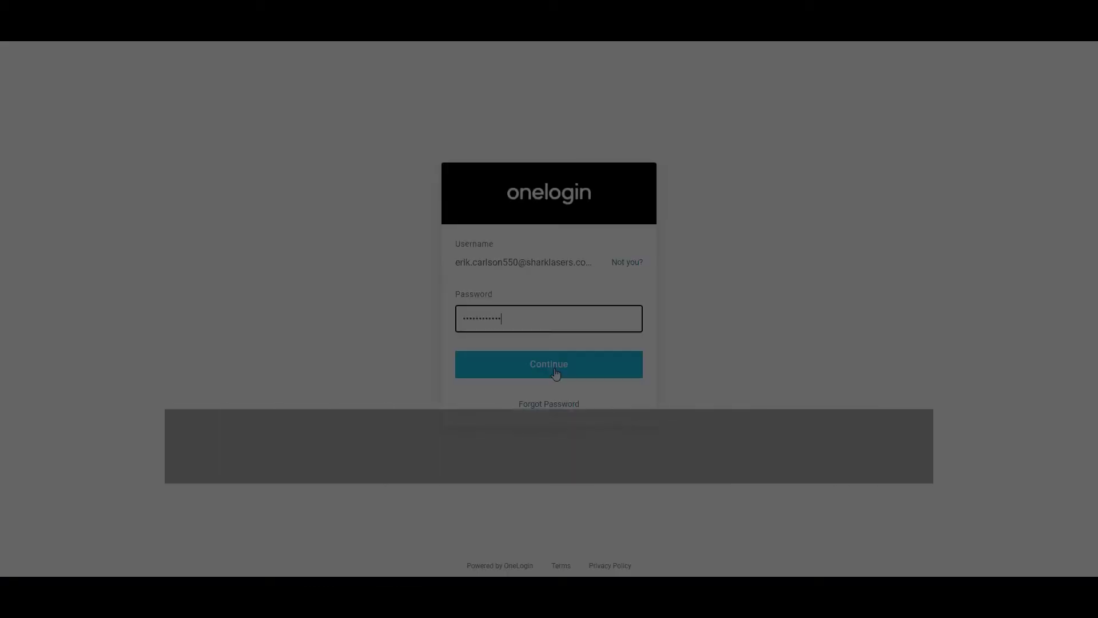
Submit the sign-in credentials and password to reach the OneLogin Administration dashboard
click(555, 372)
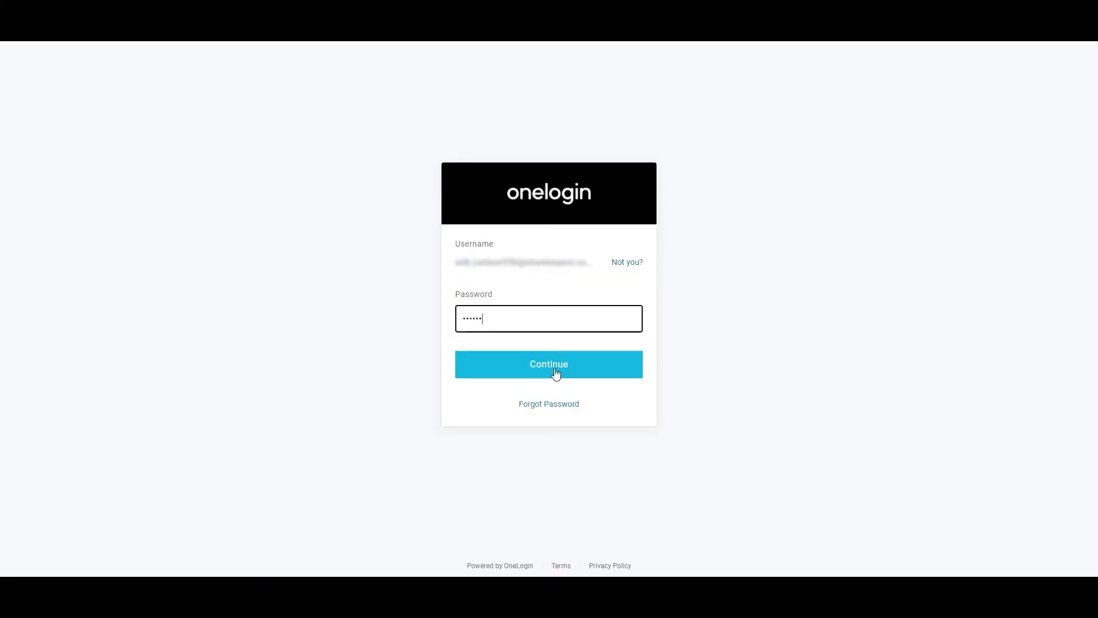
click(556, 374)
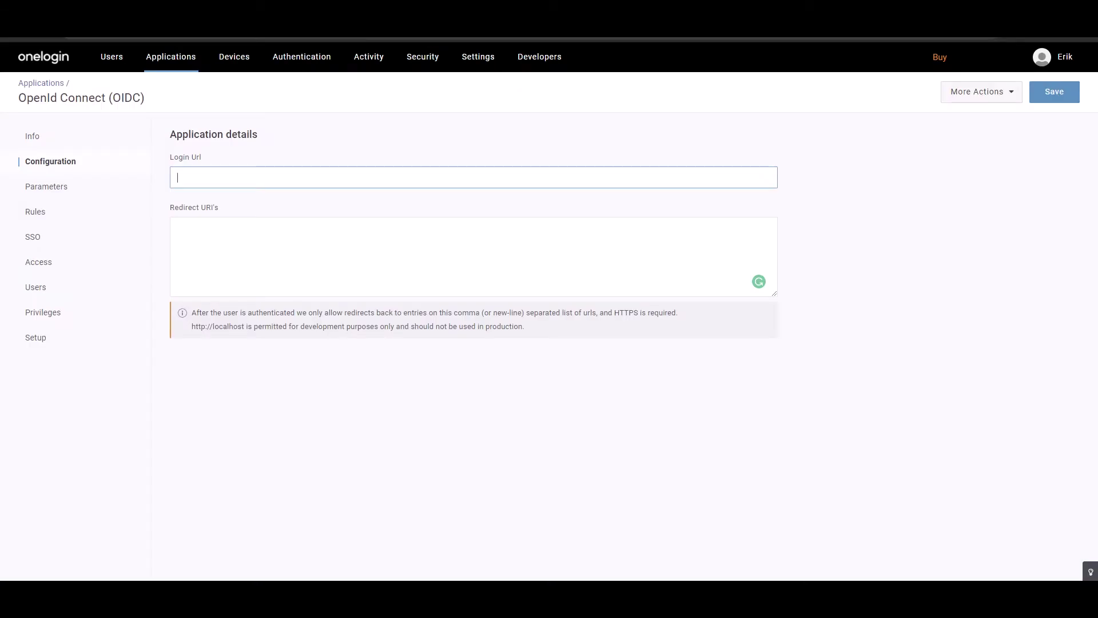
Paste the portal's sso/signin-onelogin address into both Login Url and Redirect URI's
text(https://onetwo.enterprisetube.com/sso/signin-onelogin)
click(183, 235)
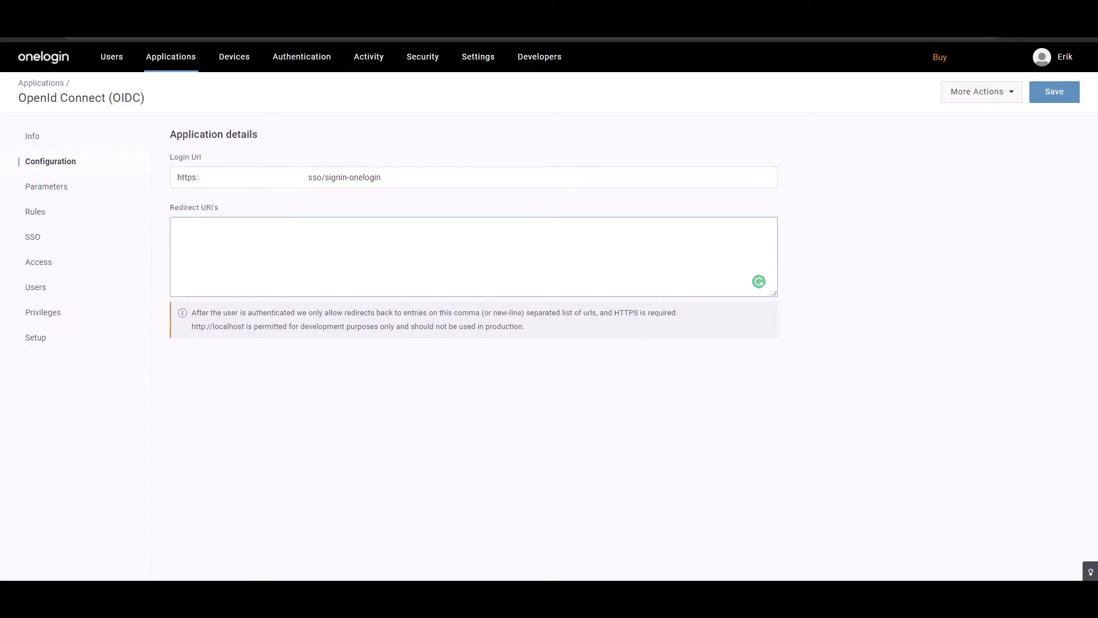
key(ctrl+v)
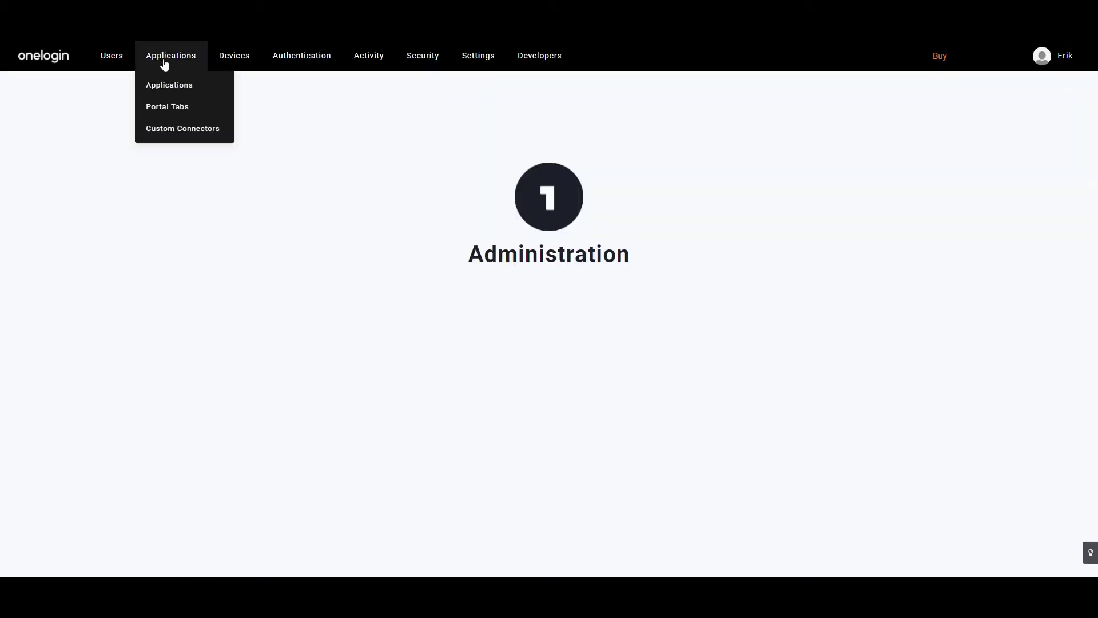
From Applications, start adding a new app and search the catalogue for OIDC
click(181, 91)
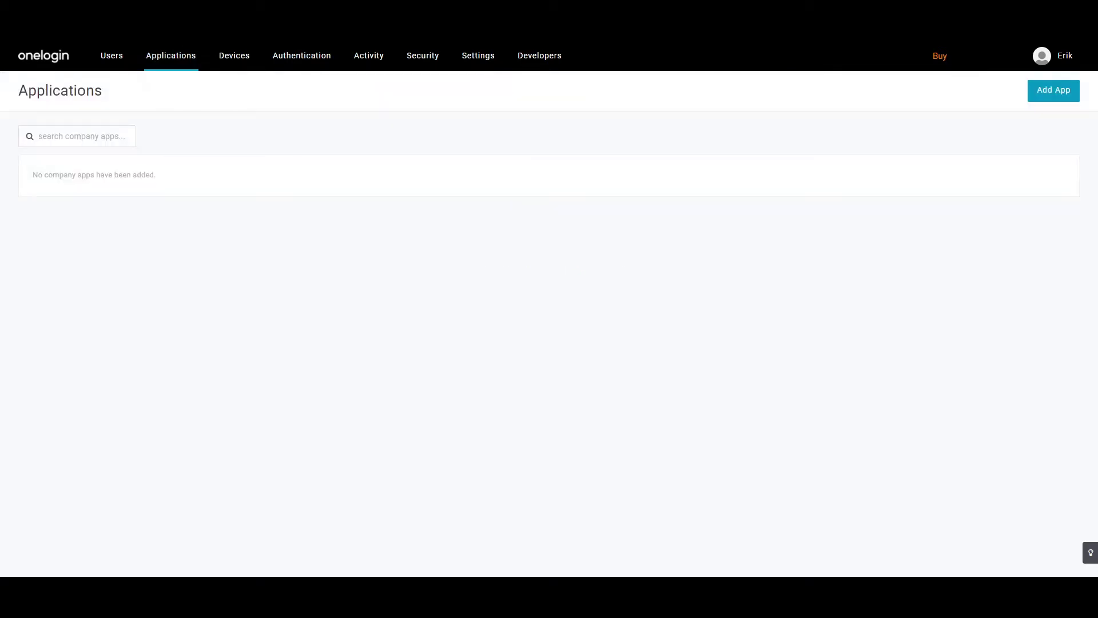
click(1063, 102)
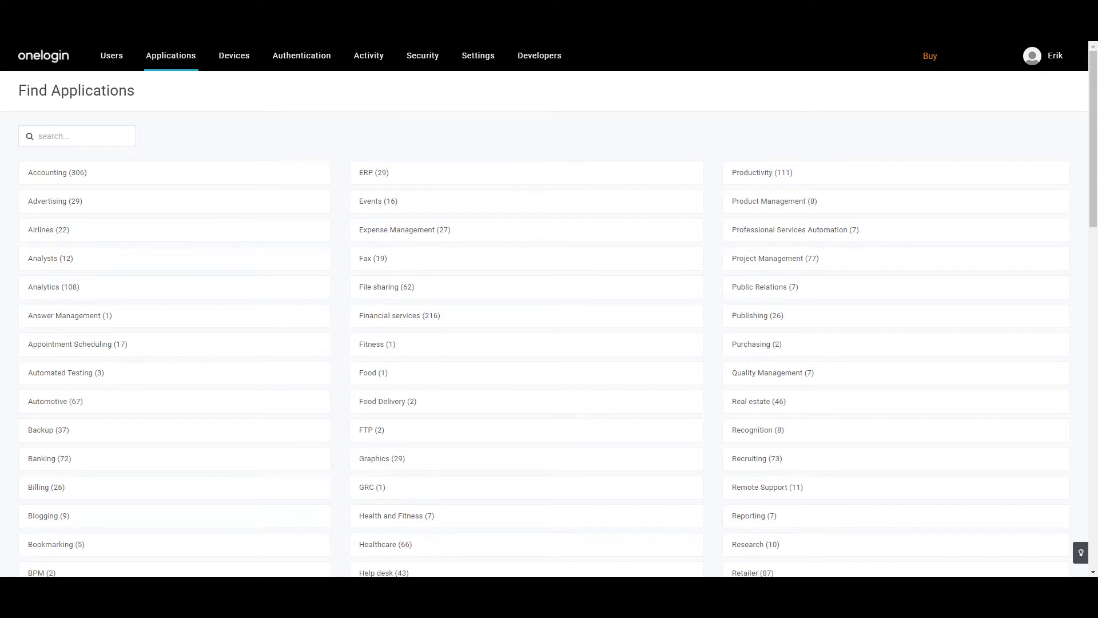
click(77, 136)
text(OIDC)
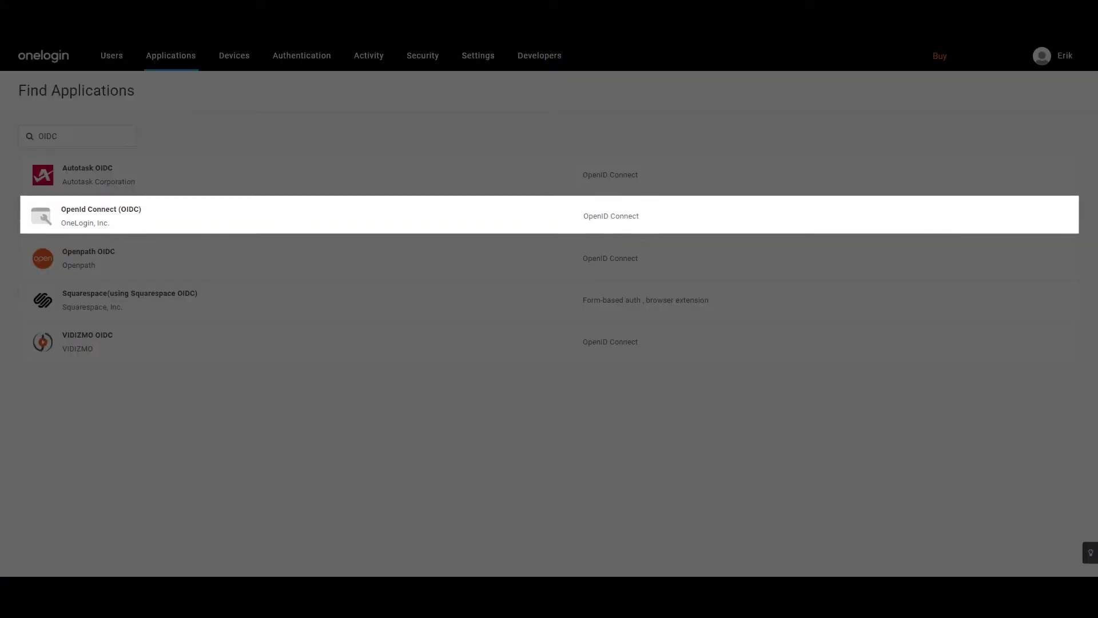
Pick the OpenId Connect (OIDC) connector and save it under its default display name
click(586, 220)
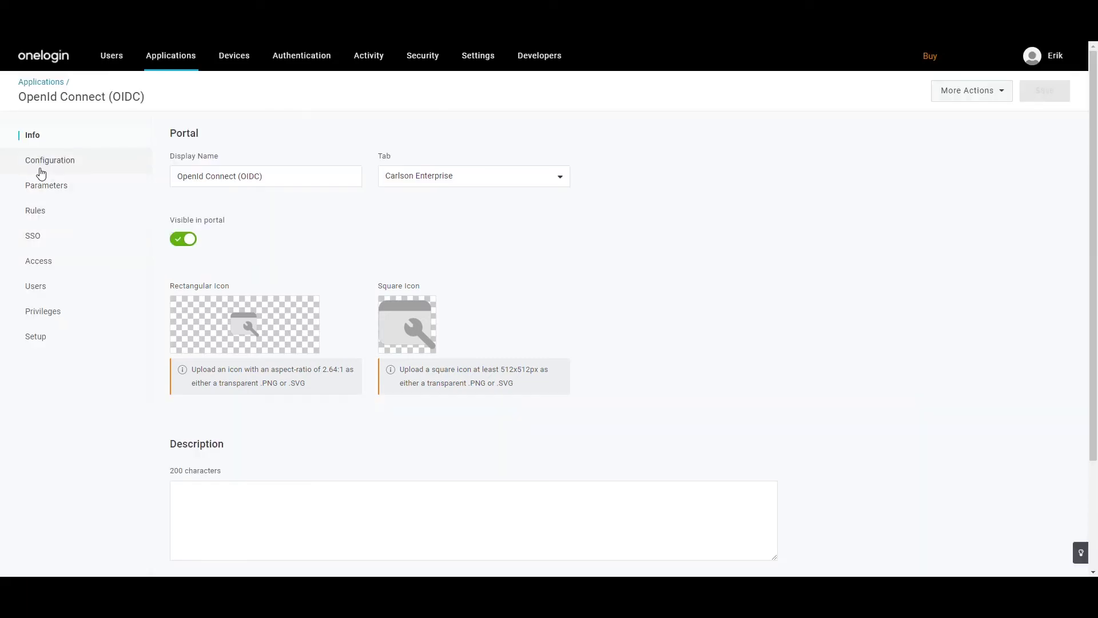
Go through the OIDC app's Configuration settings to its Parameters page
click(41, 168)
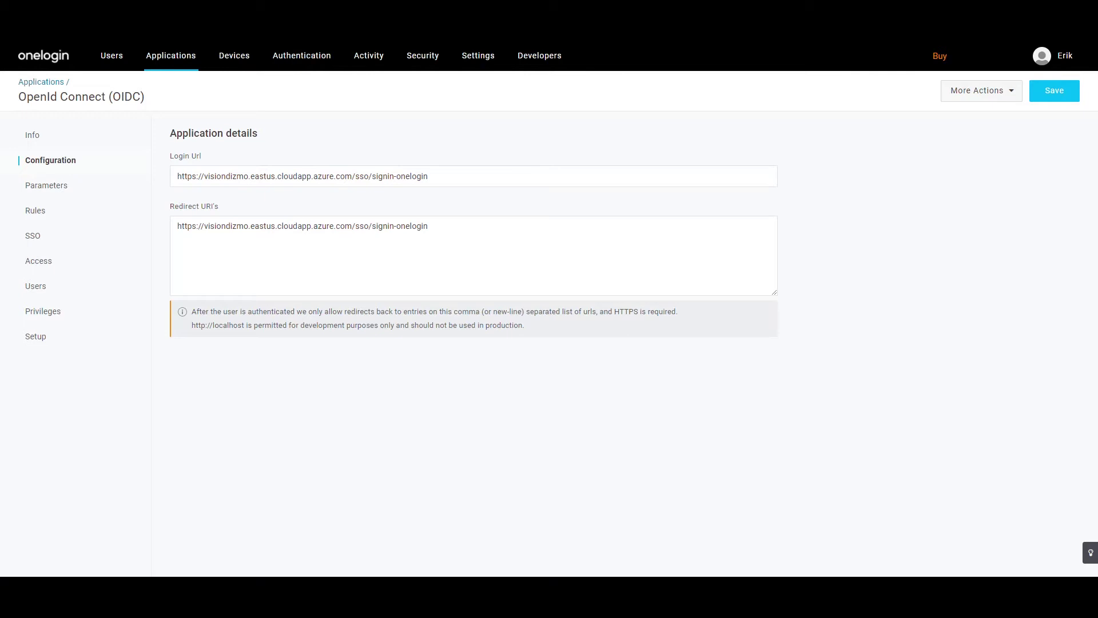
click(46, 185)
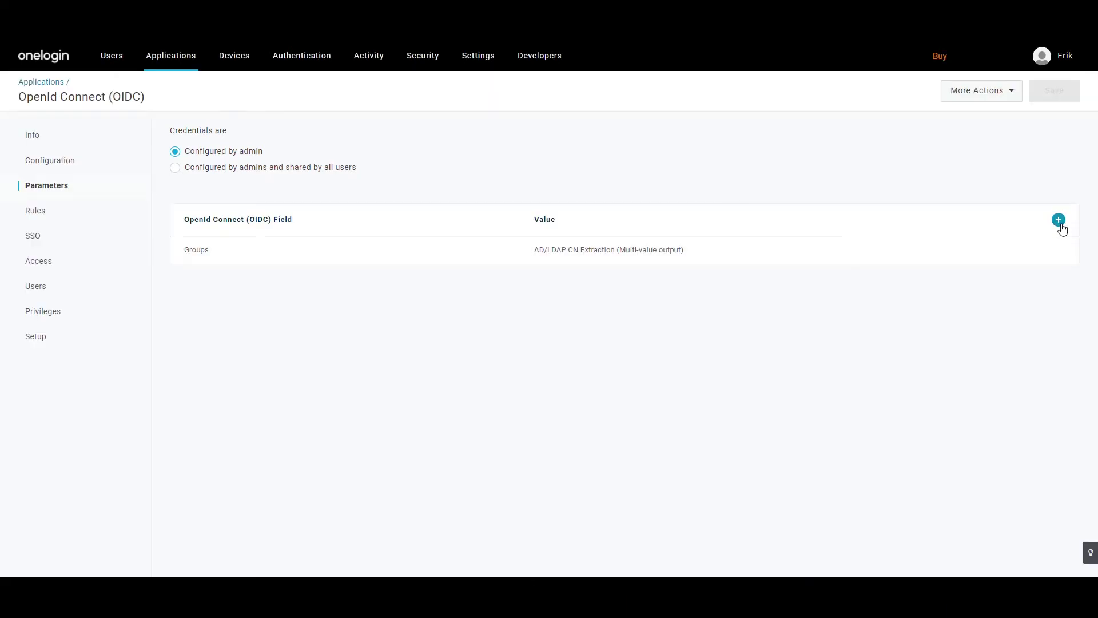
Add a Primarysid parameter mapped to Manager Userprincipalname
click(1059, 222)
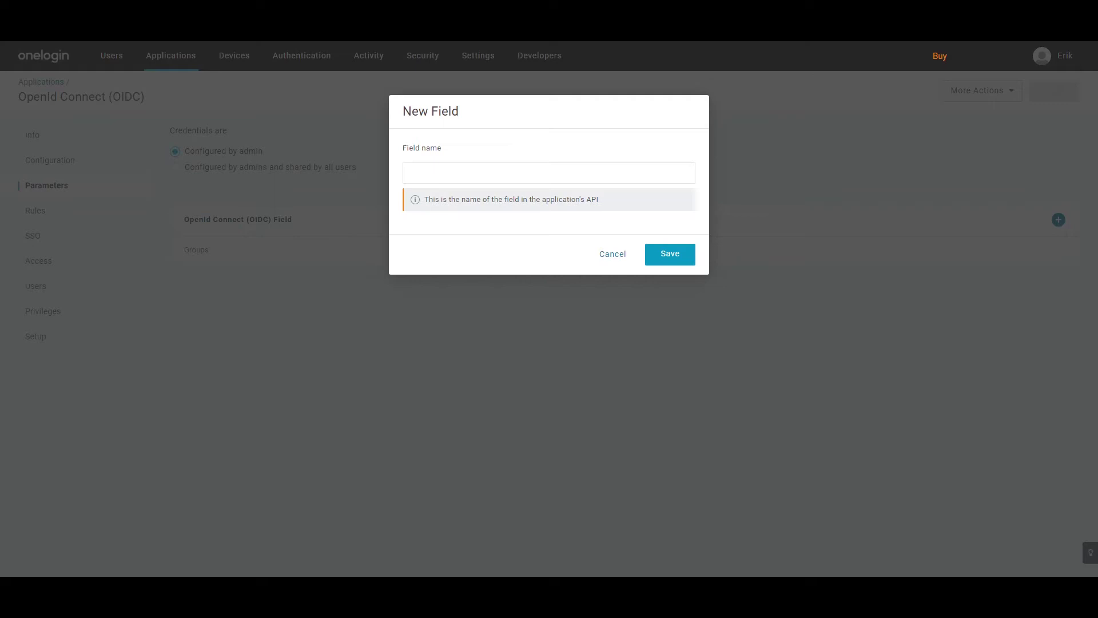
click(497, 171)
text(Pri)
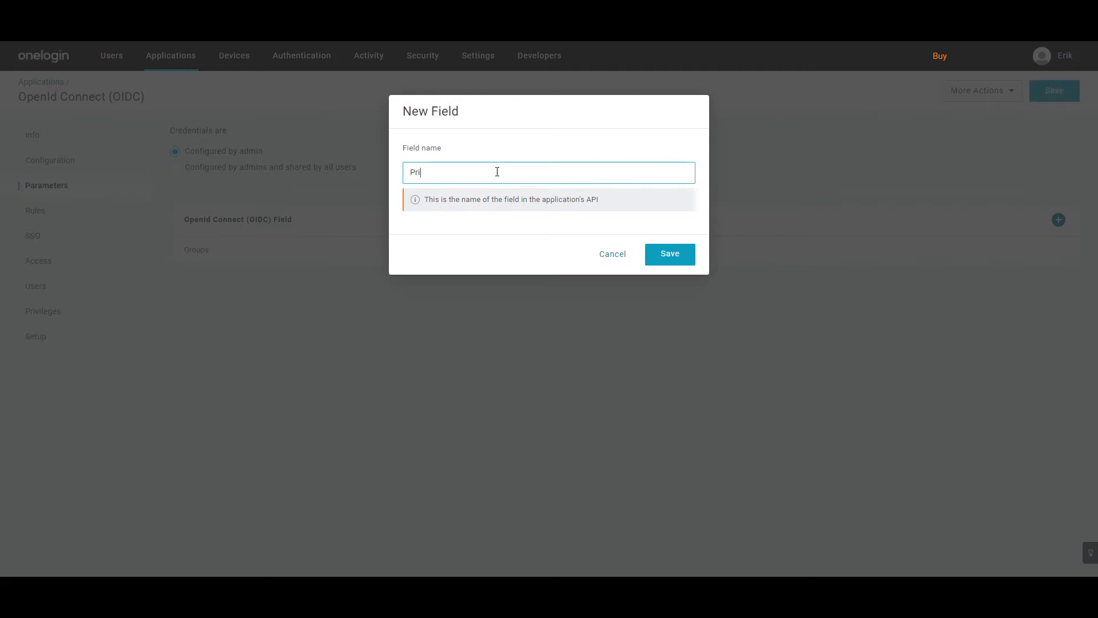
text(marysid)
click(673, 261)
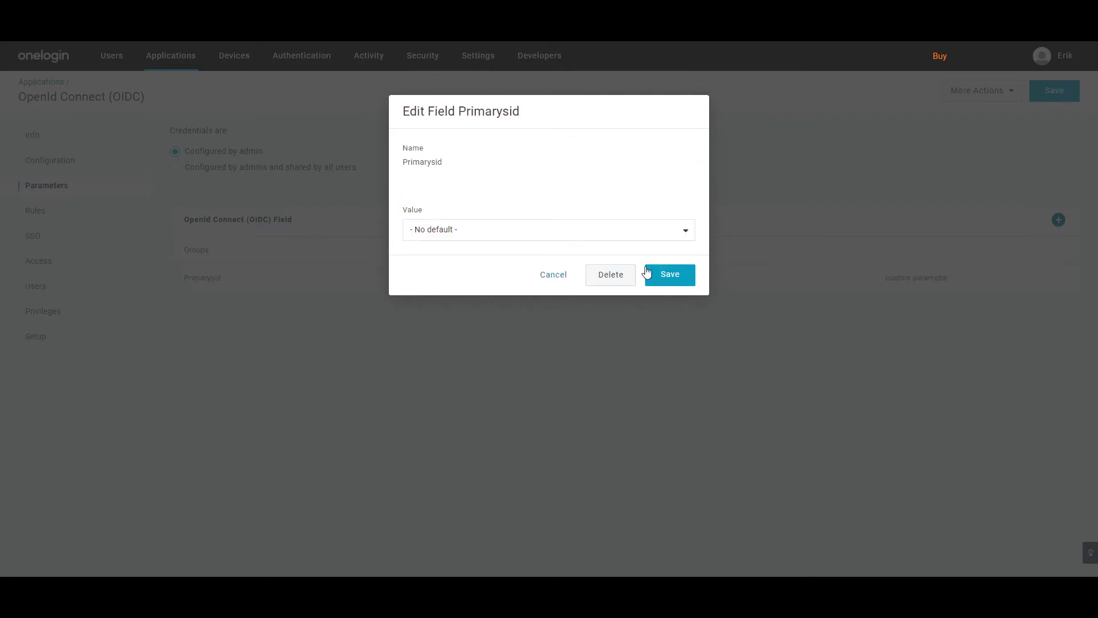
click(654, 232)
text(user)
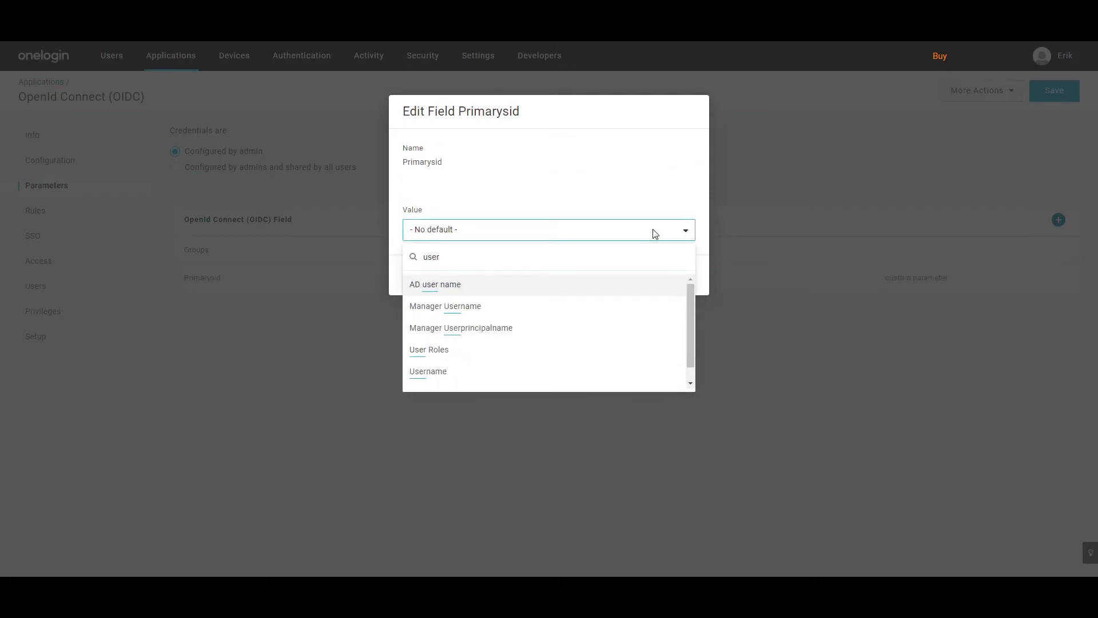
click(641, 327)
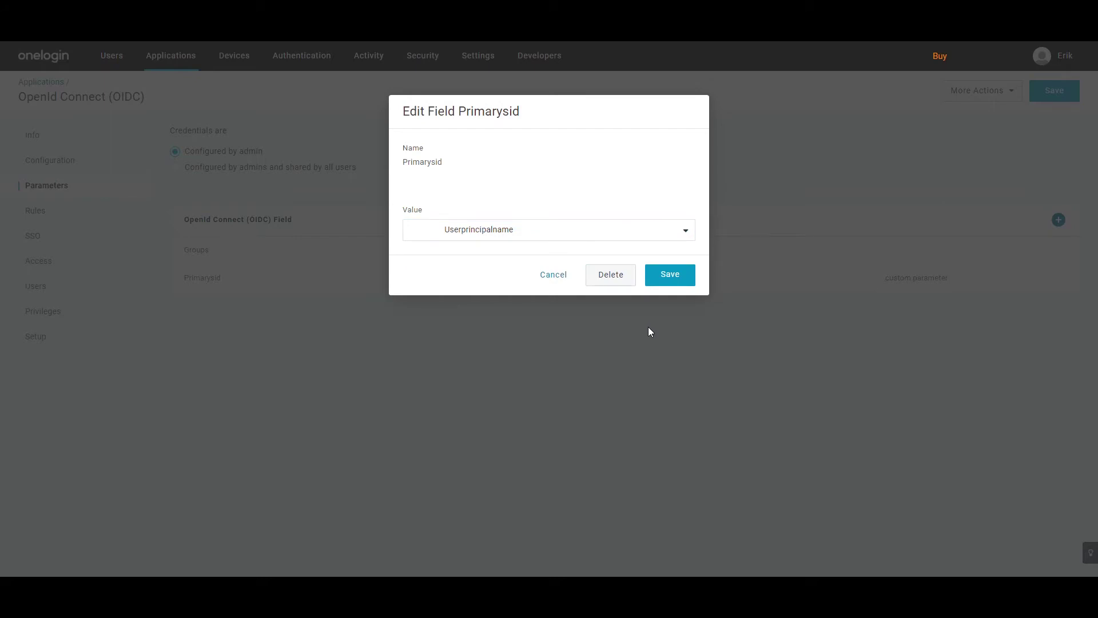
click(665, 281)
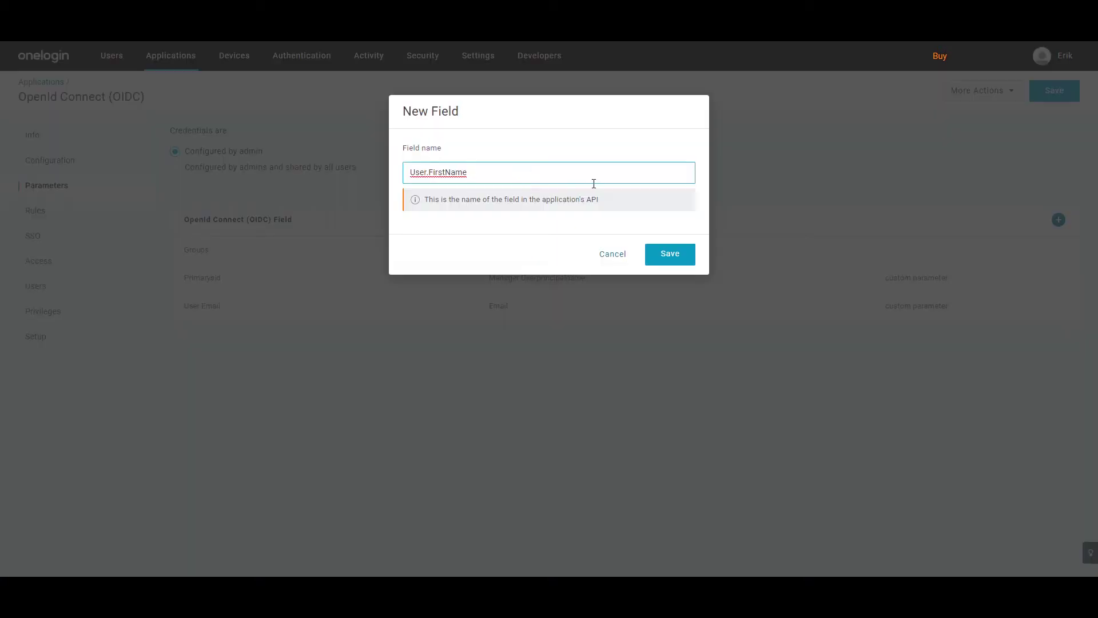
Create the User.FirstName parameter mapped to the user's First Name
click(654, 252)
click(685, 237)
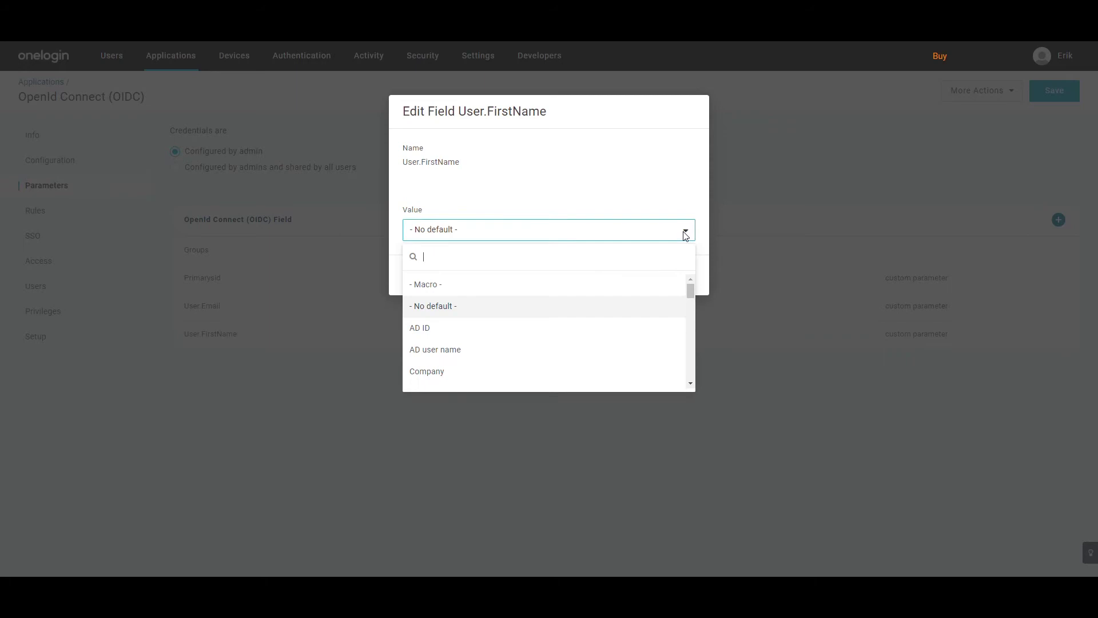
text(first)
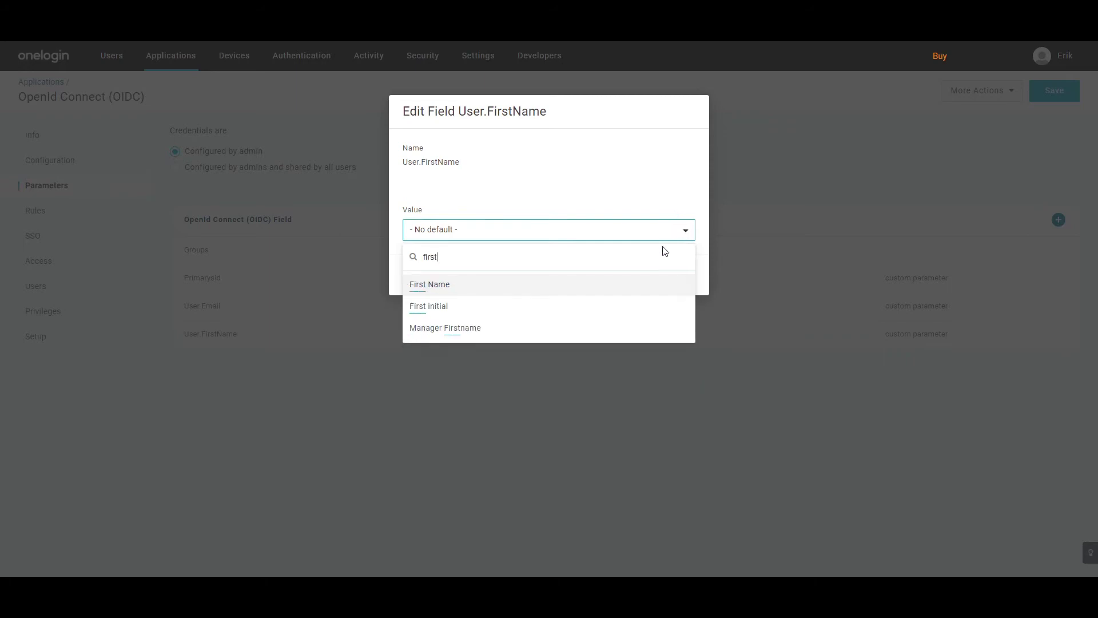
click(655, 289)
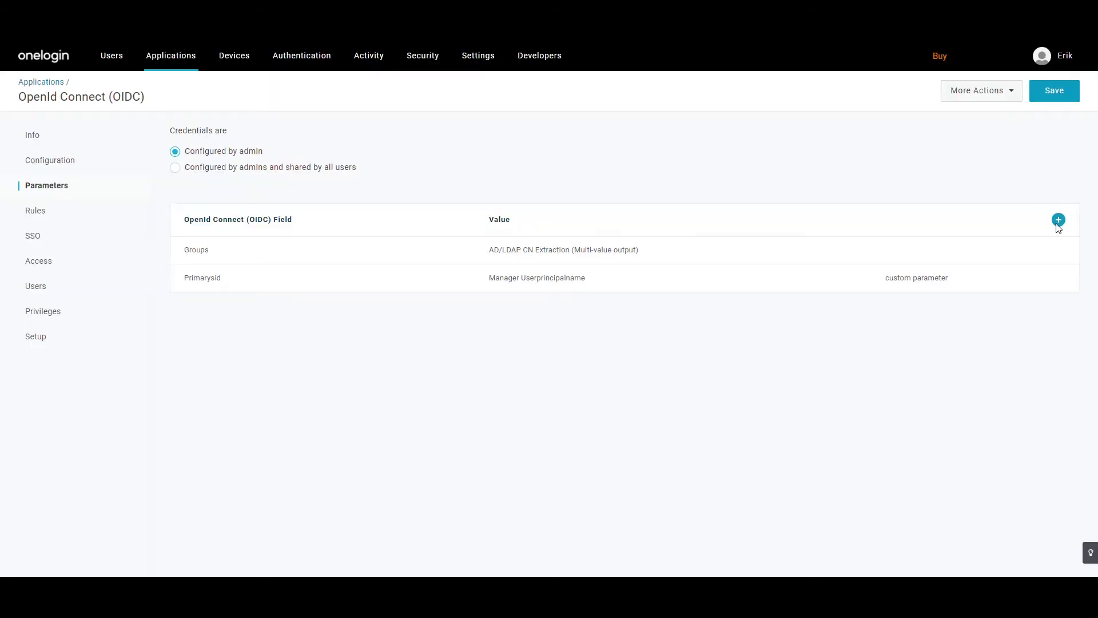
Add a User.Email parameter mapped to the user's Email
click(1058, 221)
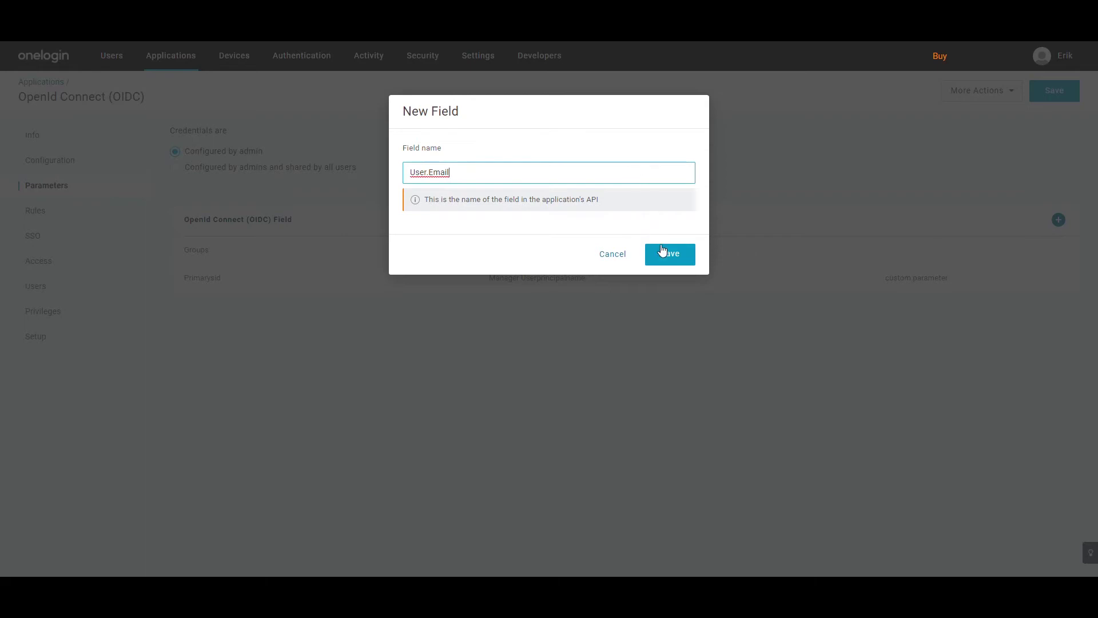
click(662, 251)
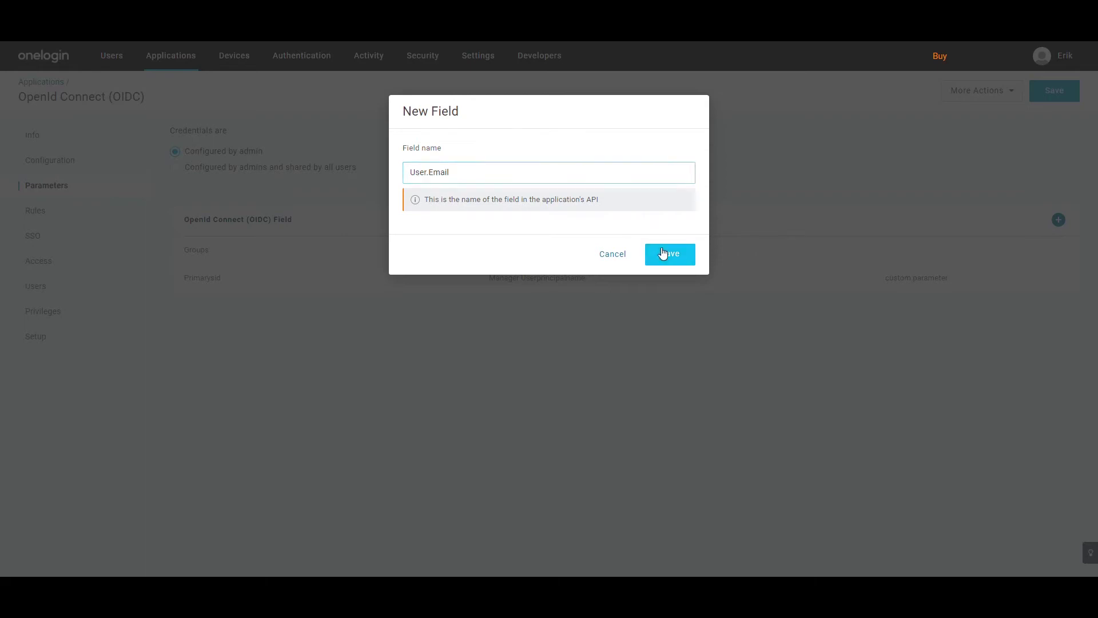
click(671, 239)
text(email)
key(Return)
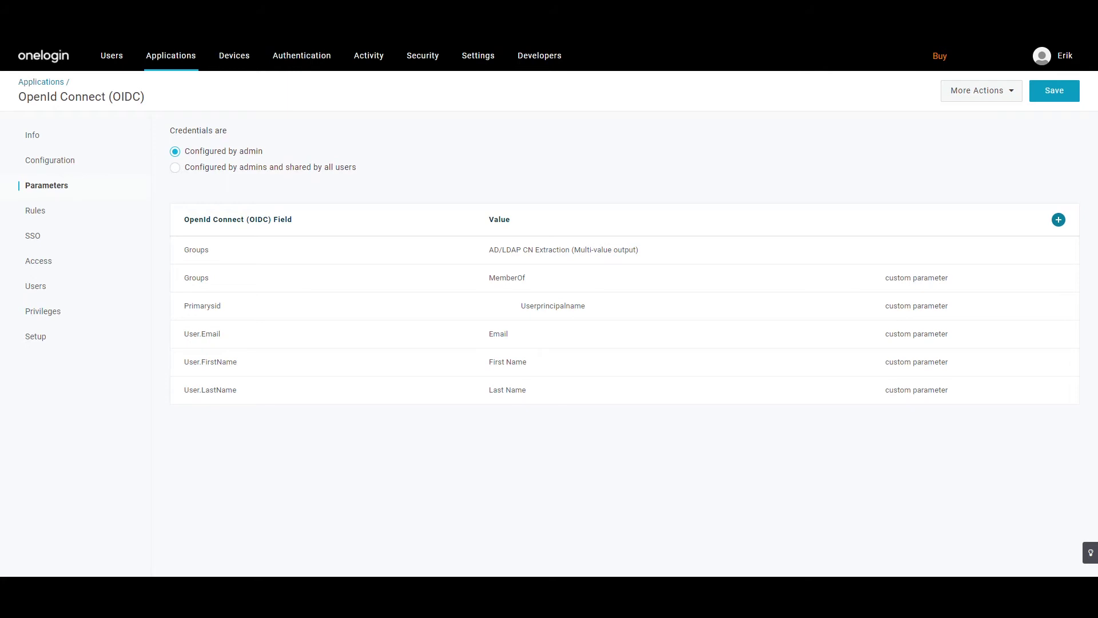
In the app's SSO settings, reveal the client secret and set token authentication method to POST
click(32, 235)
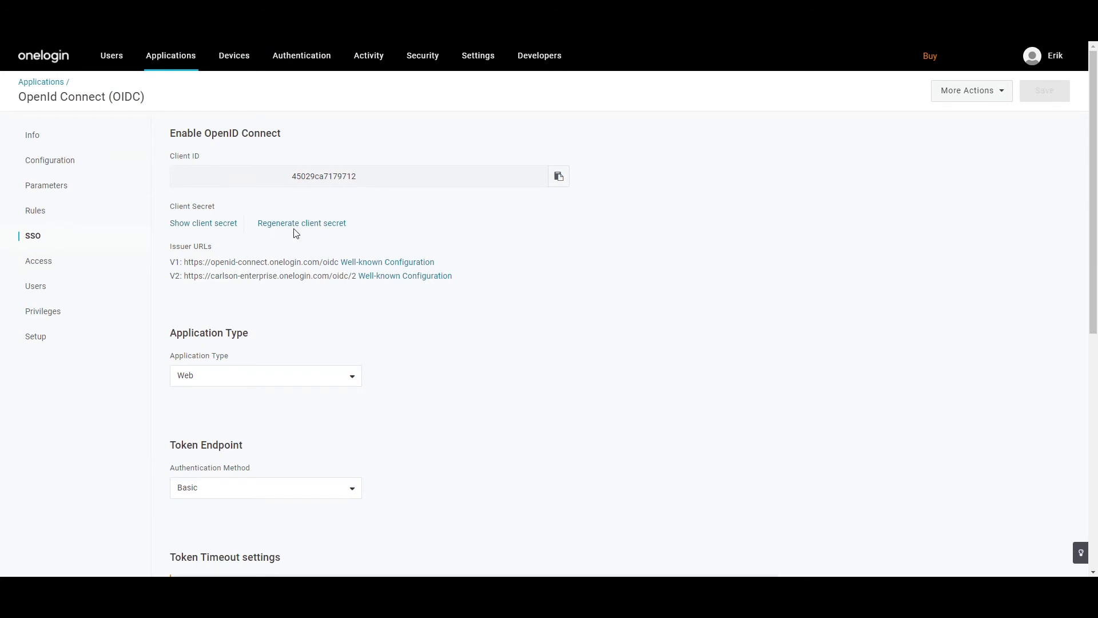
click(203, 223)
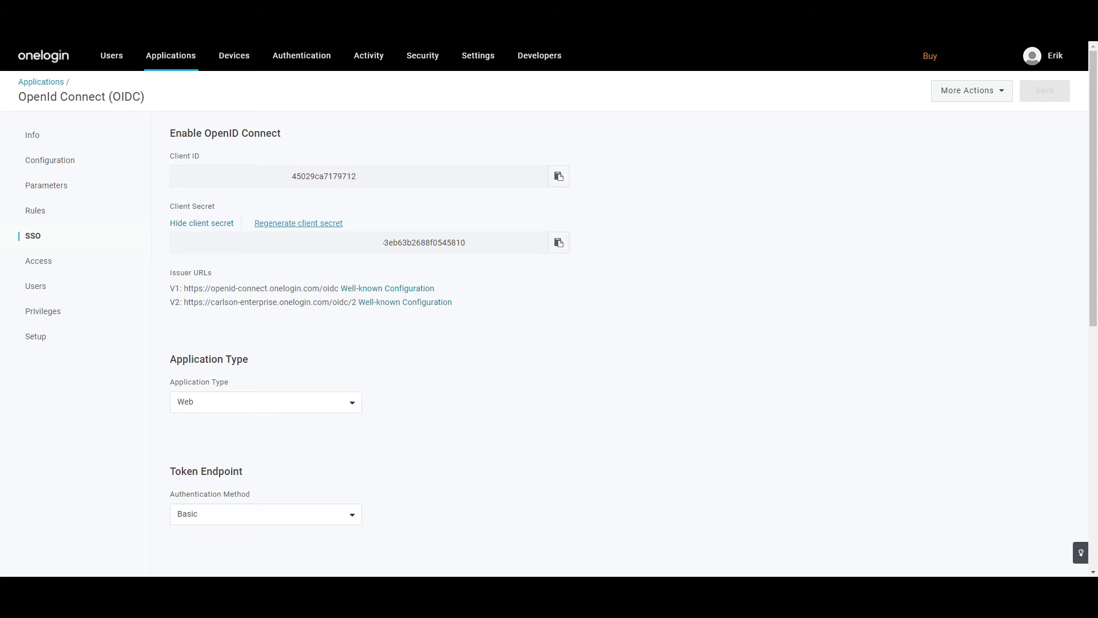
click(351, 522)
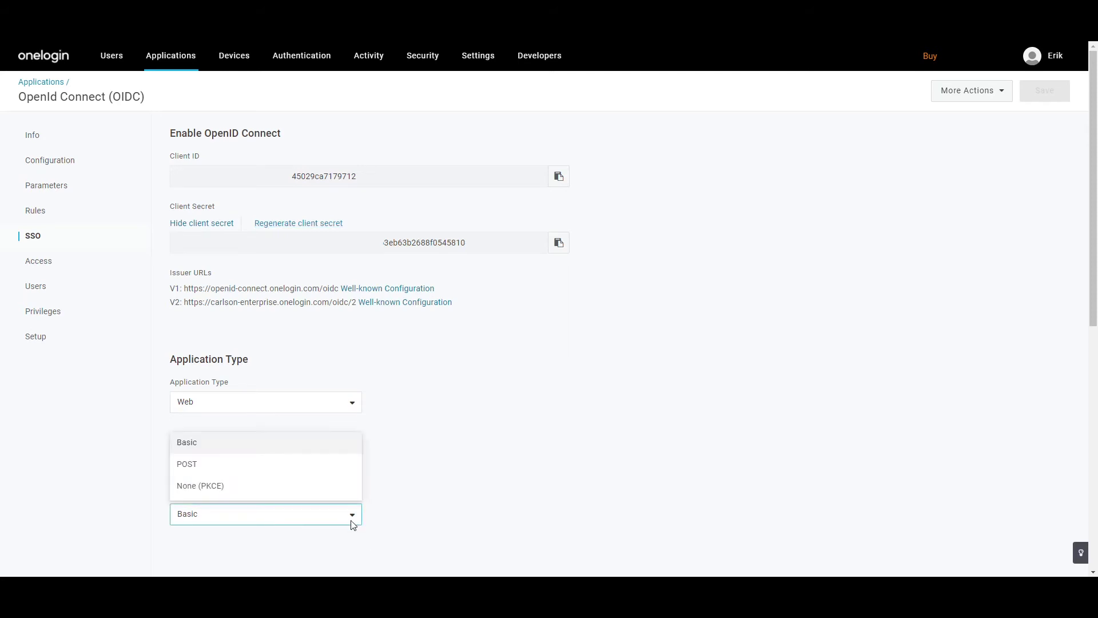
click(335, 476)
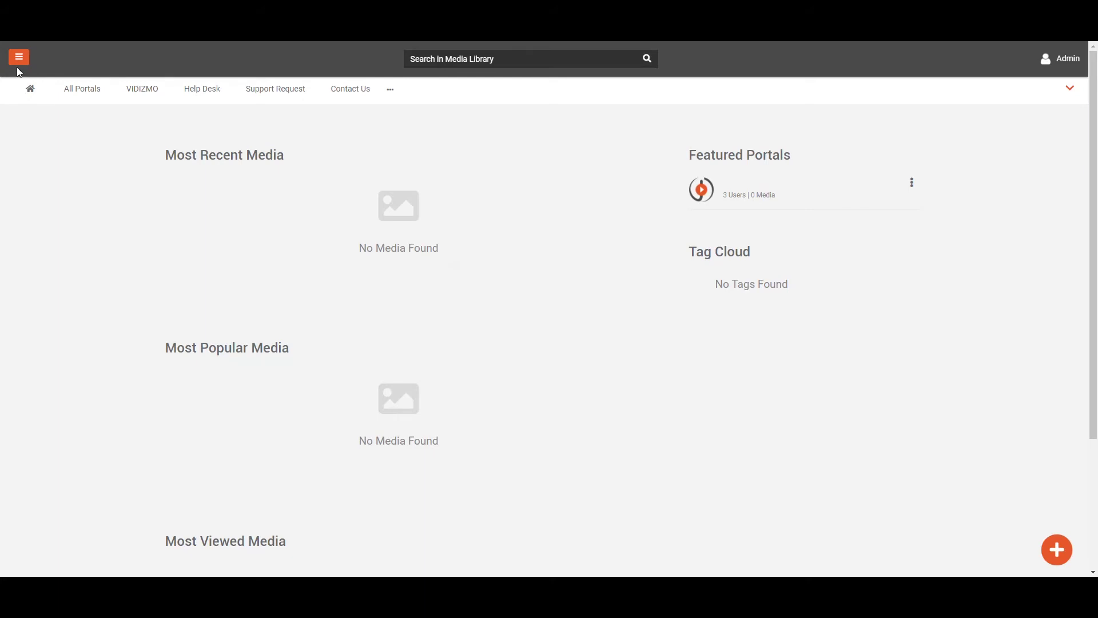
Navigate to VIDIZMO Portal Settings > Apps > Single Sign-On
click(18, 57)
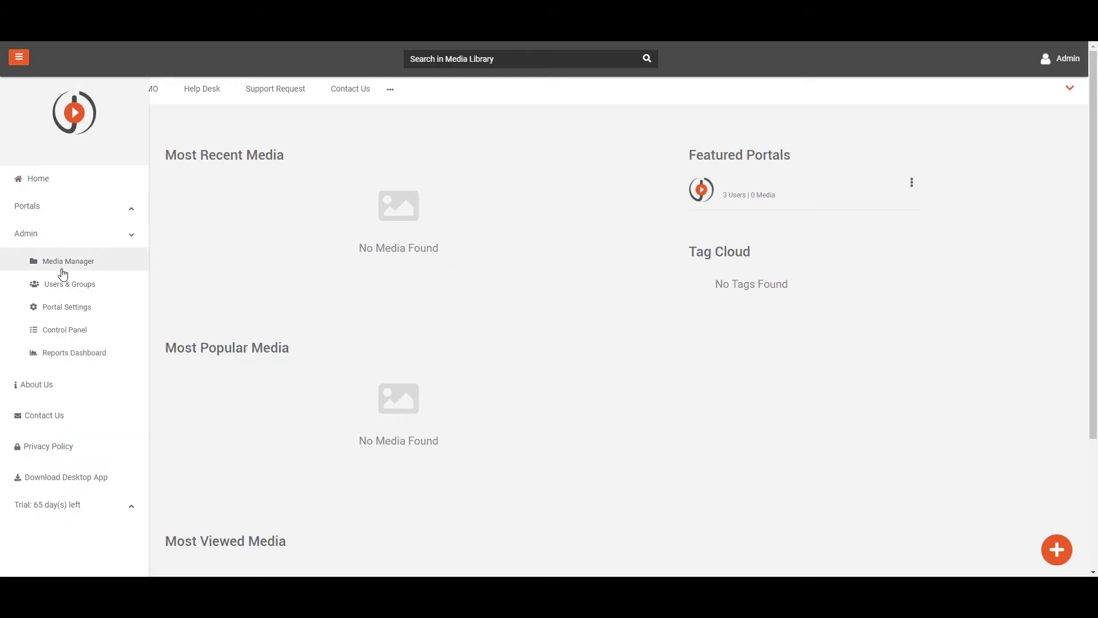
click(68, 307)
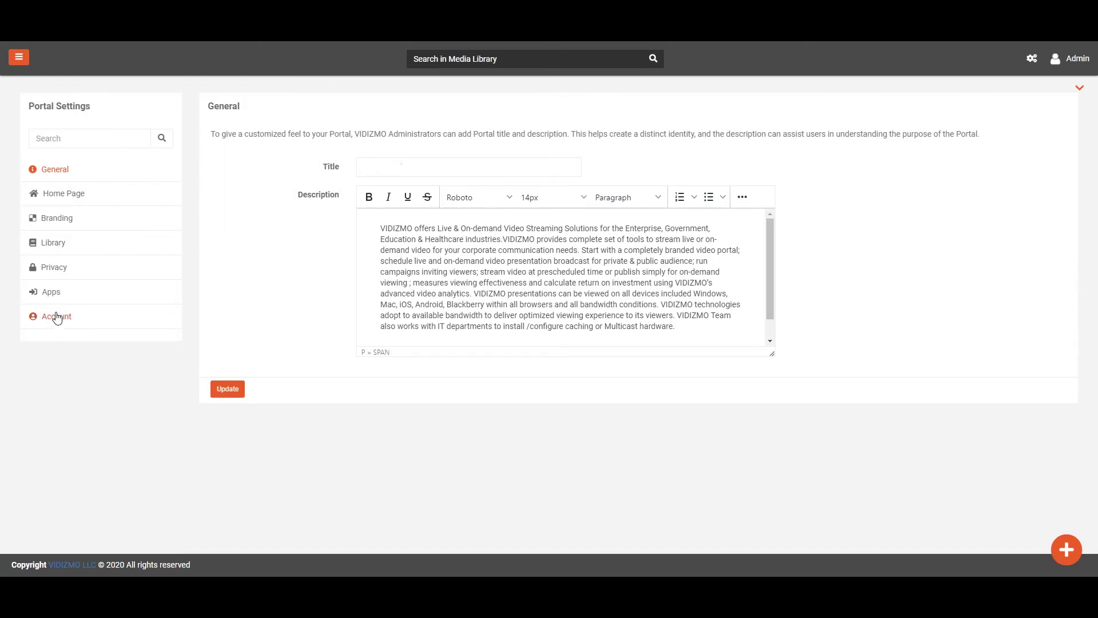
click(50, 292)
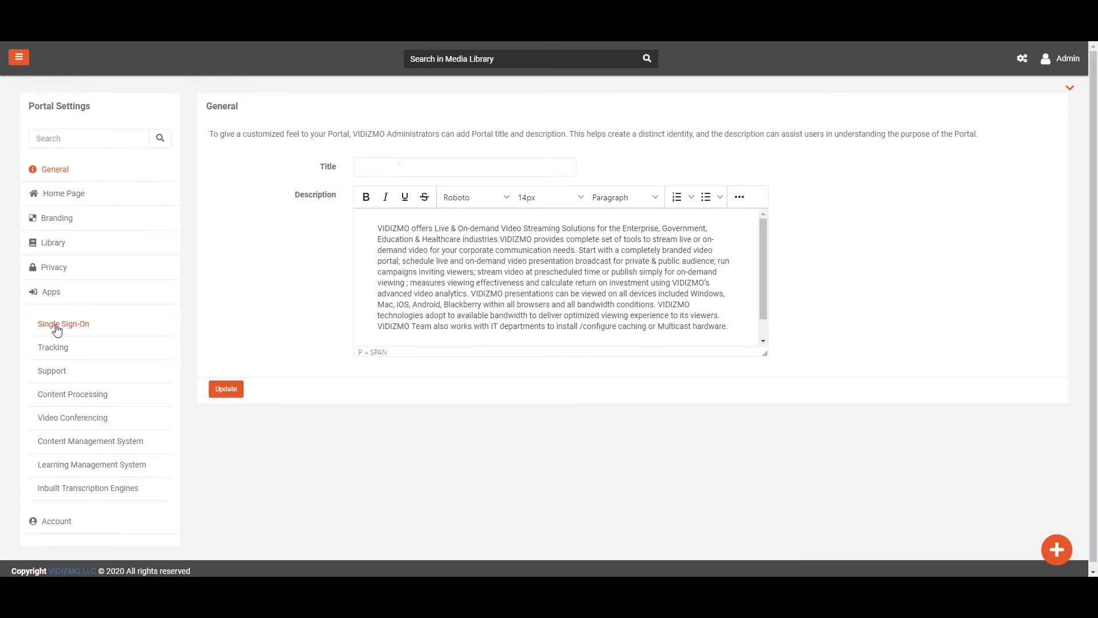
click(56, 325)
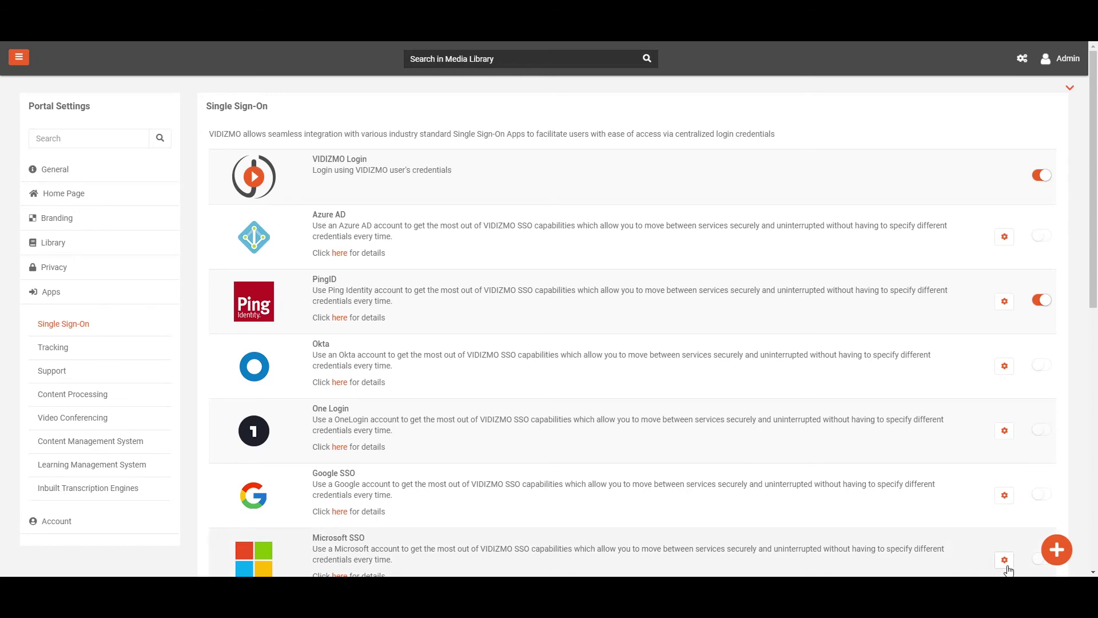
Open the One Login SSO configuration from its gear icon
click(1005, 430)
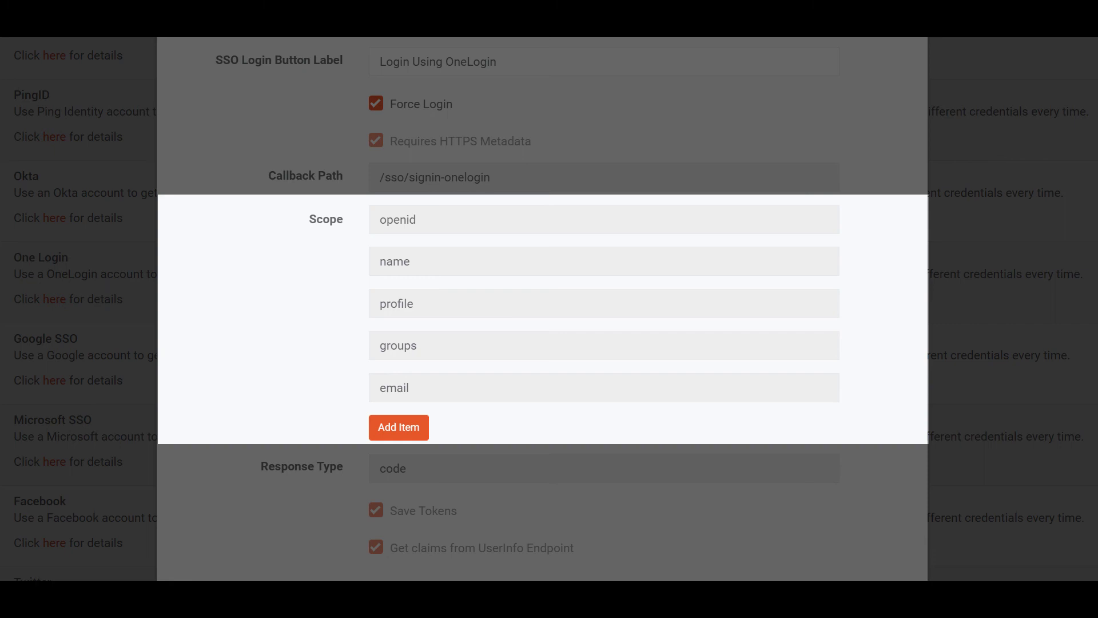
Scroll down to the Attribute Mapping section of the OneLogin configuration
scroll(549, 309, down, 5)
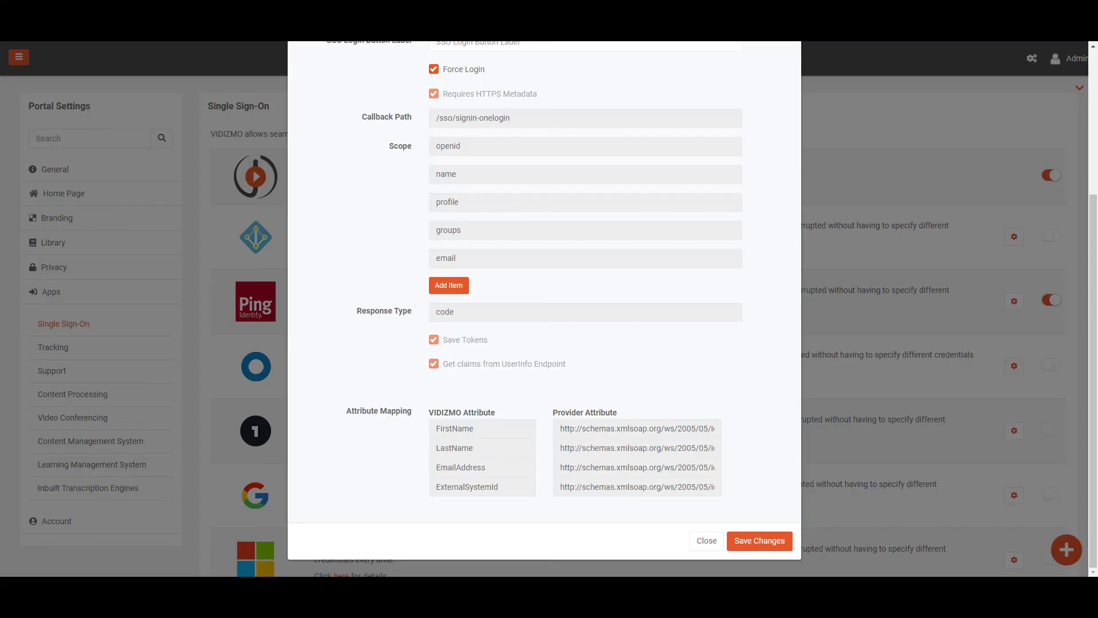
Save the OneLogin SSO configuration, enable One Login sign-on, and scroll through the portal's media listing
click(778, 542)
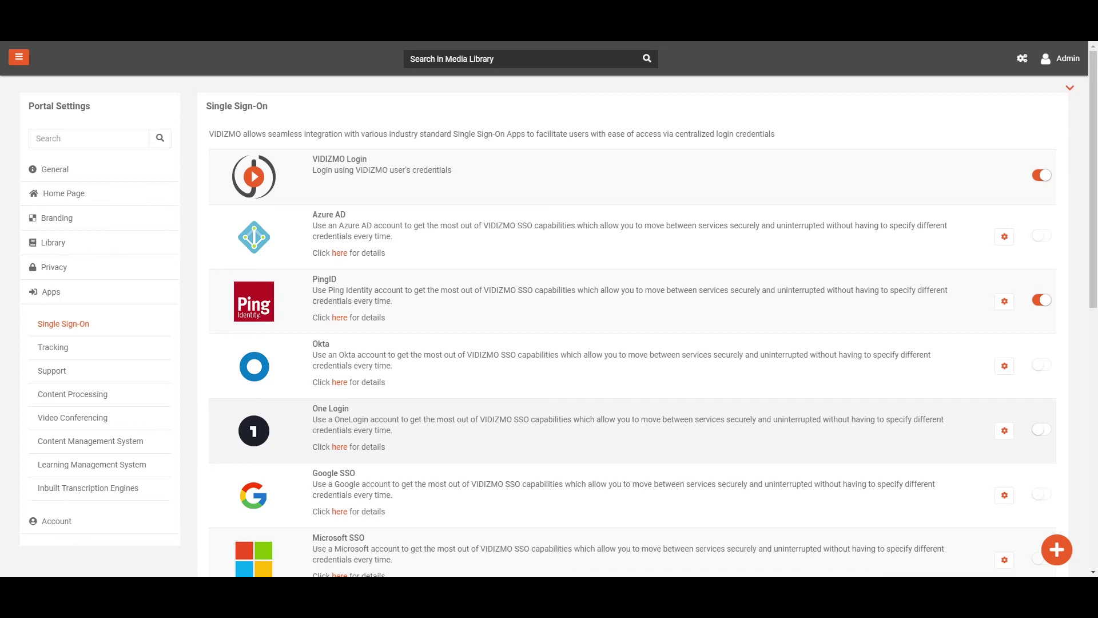
click(1041, 429)
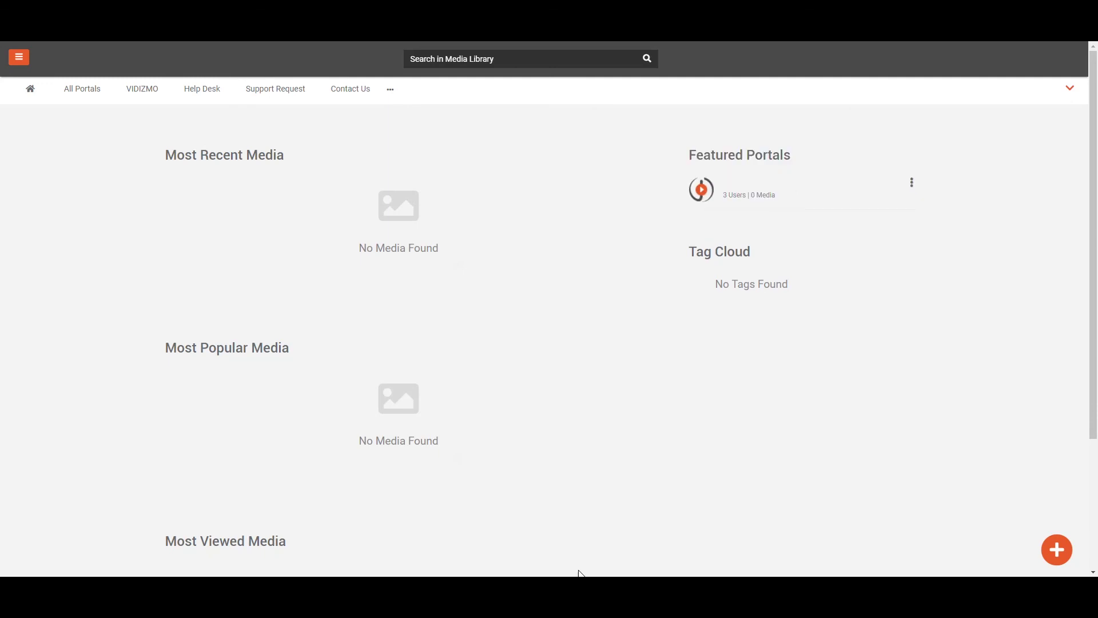
scroll(483, 97, down, 2)
scroll(549, 308, down, 3)
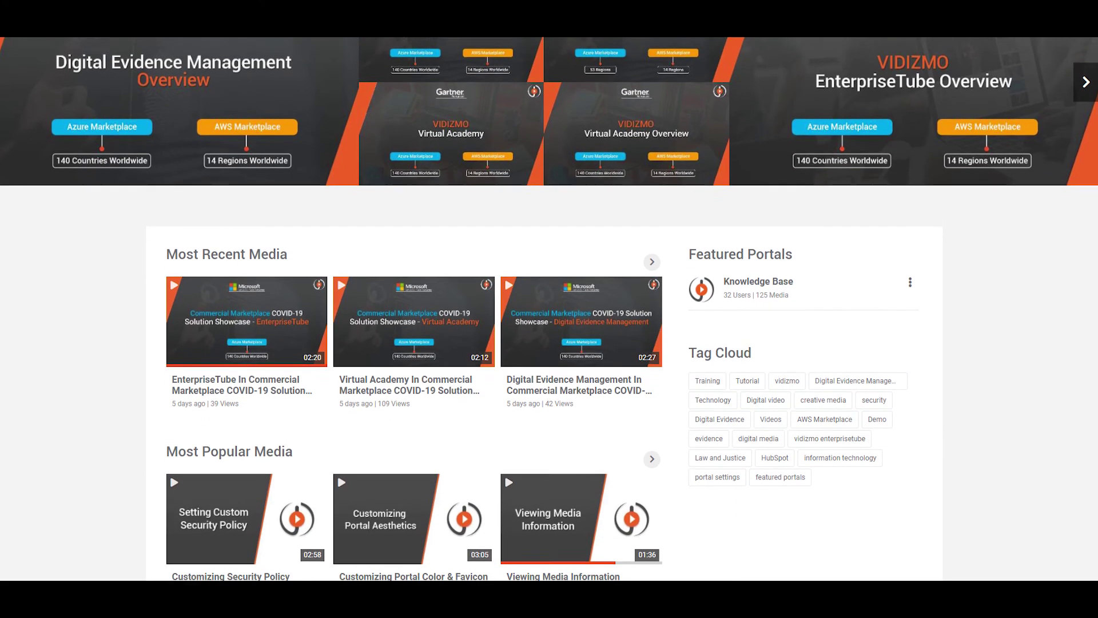
scroll(549, 309, down, 1)
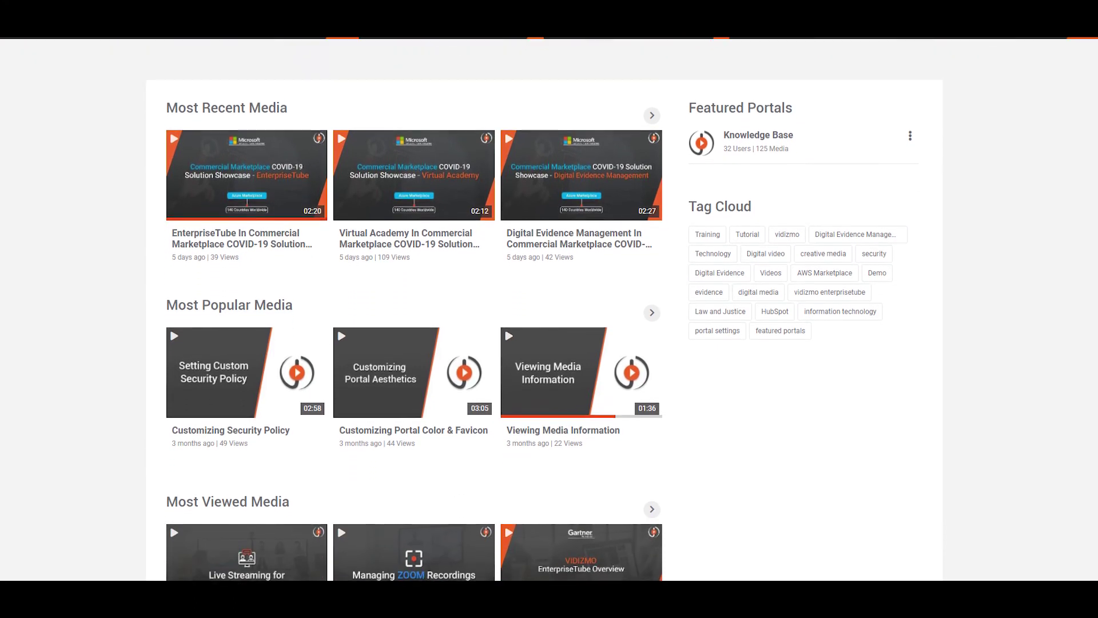